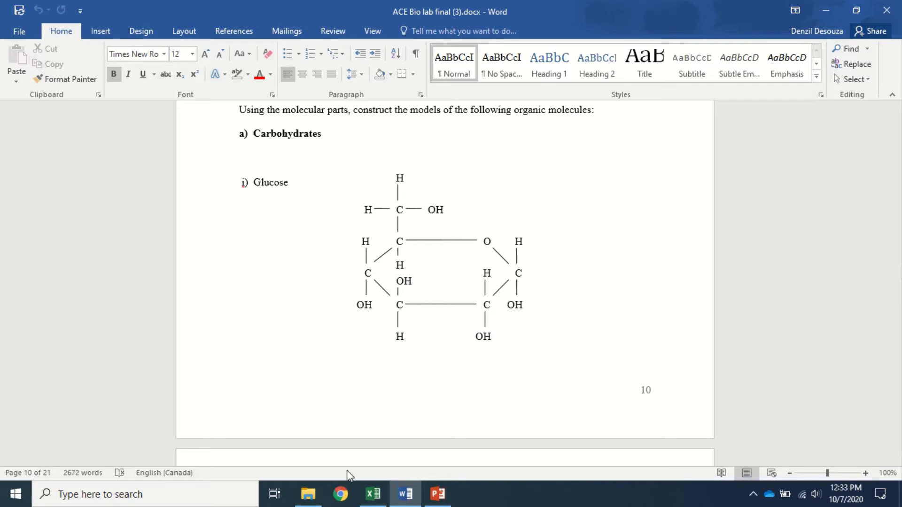
Open molview.org from a Google search, dismiss the terms banner, and undo the sample caffeine sketch.
click(340, 494)
click(346, 284)
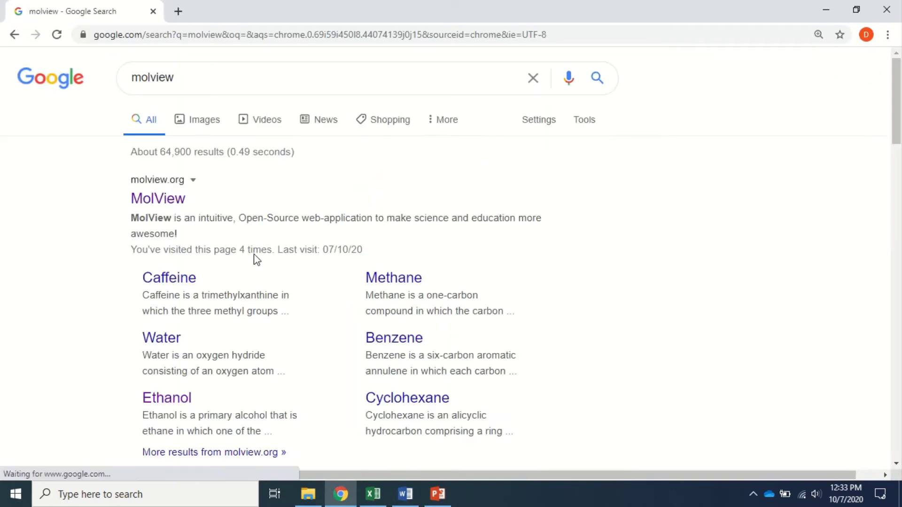
click(168, 205)
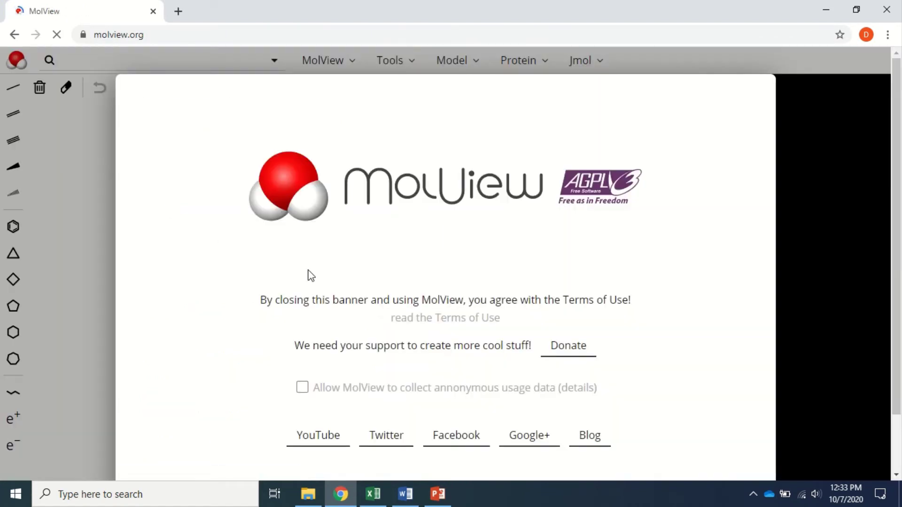
click(452, 306)
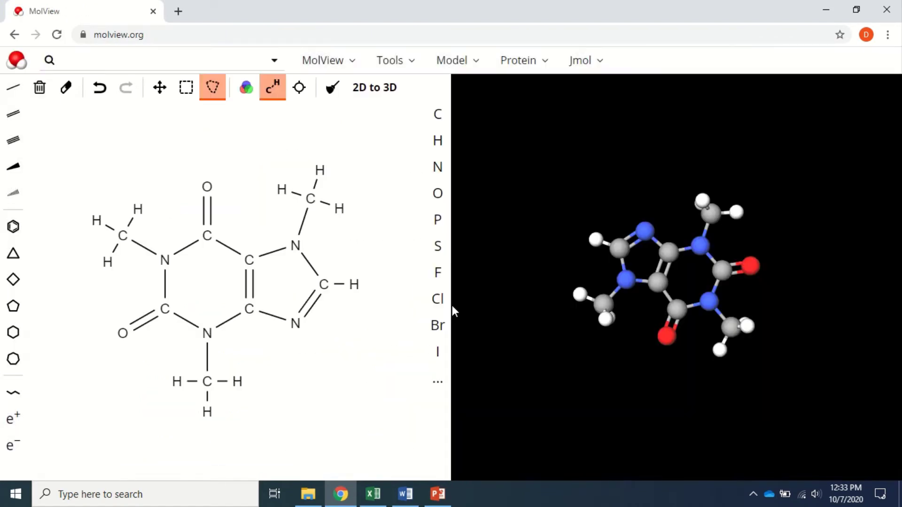
click(99, 89)
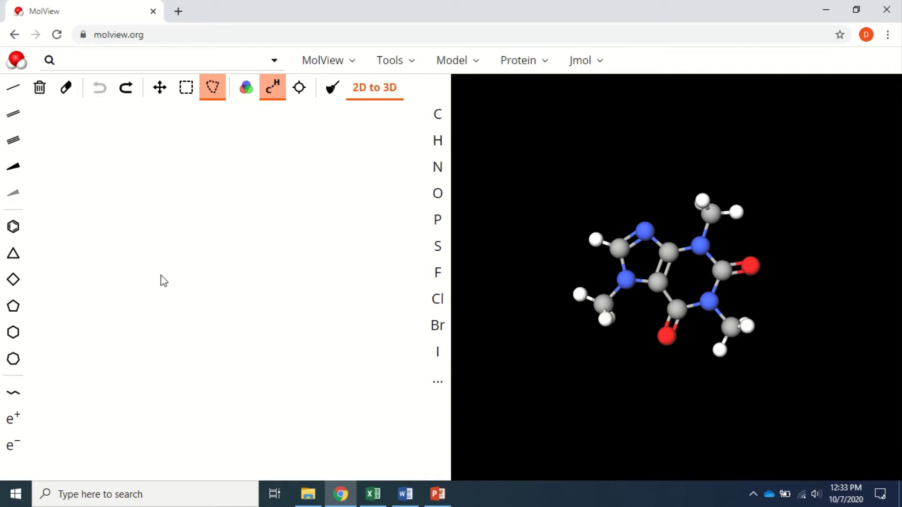
Place a six-membered ring on the canvas and change its upper-right atom to oxygen.
click(15, 337)
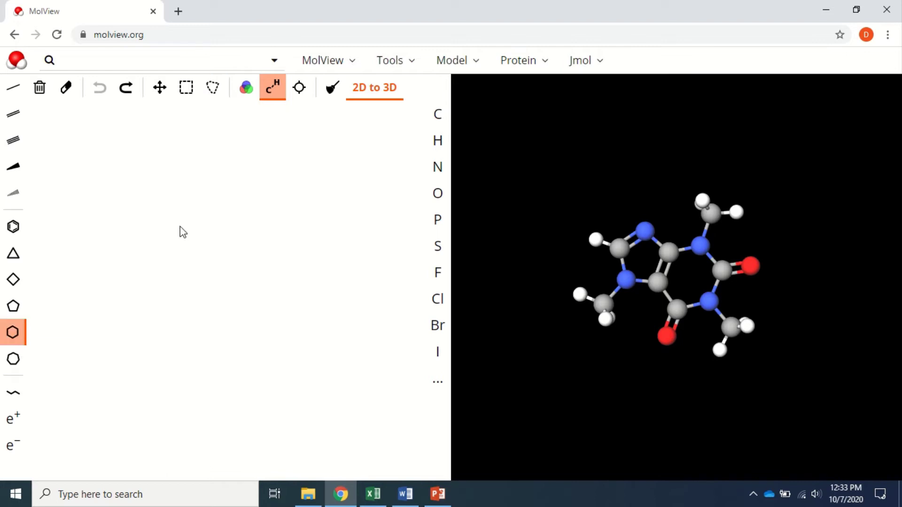
click(192, 249)
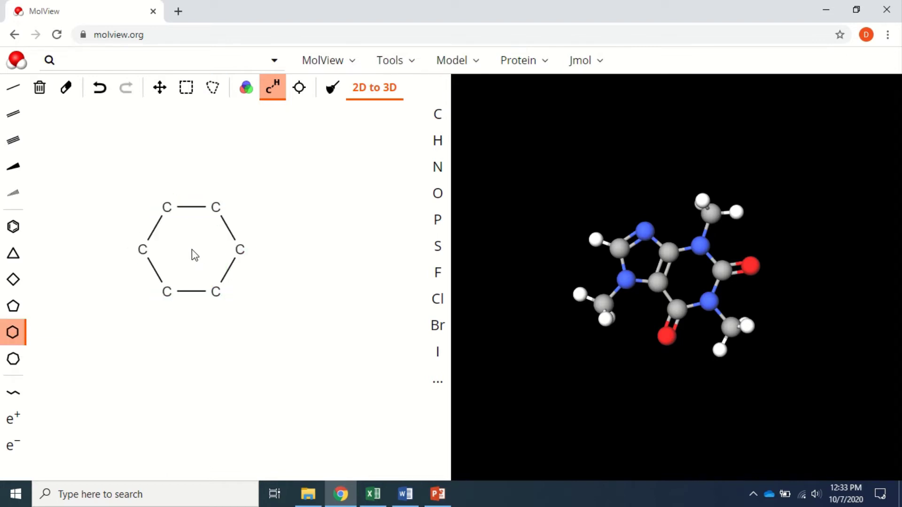
click(434, 203)
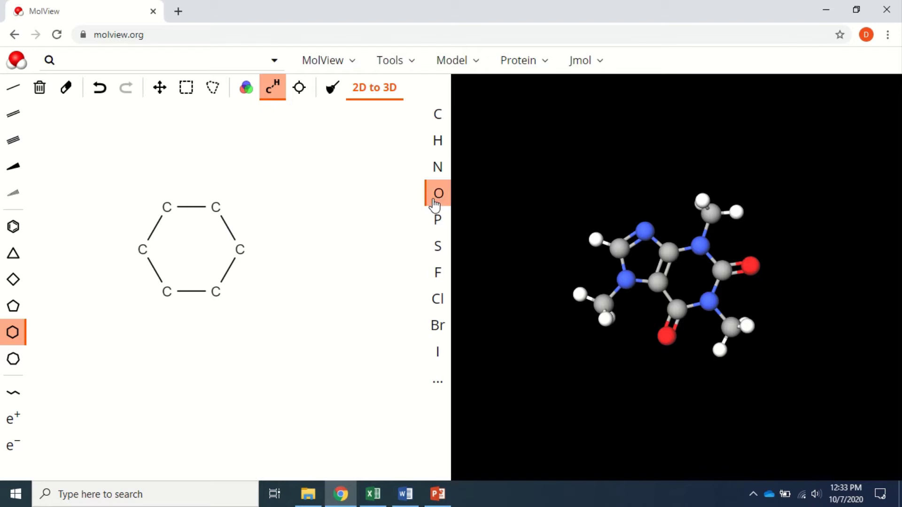
click(217, 207)
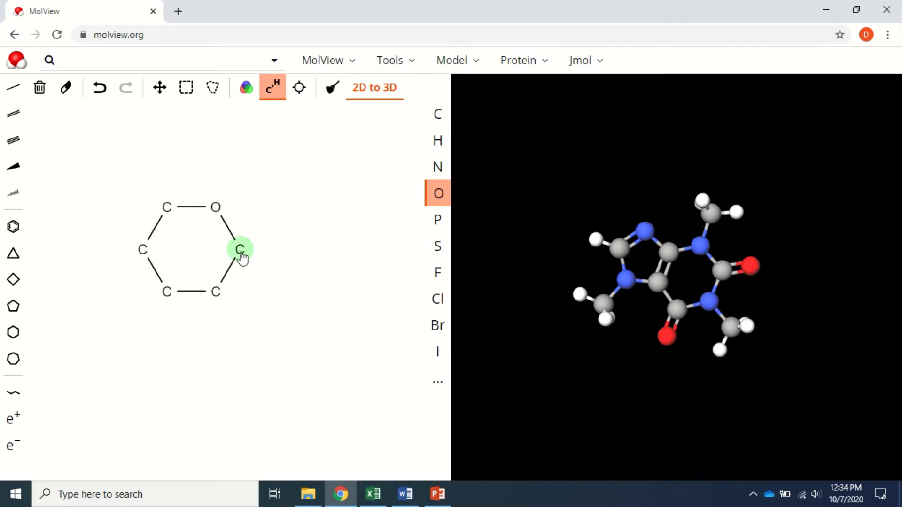
Add an H branch to the ring carbon beside the oxygen, undoing a mistaken relabel.
click(13, 90)
click(241, 249)
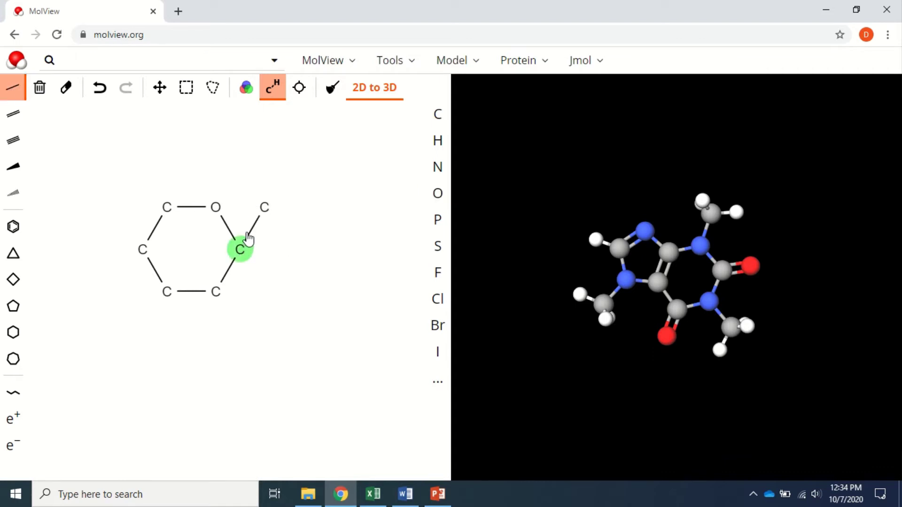
click(438, 140)
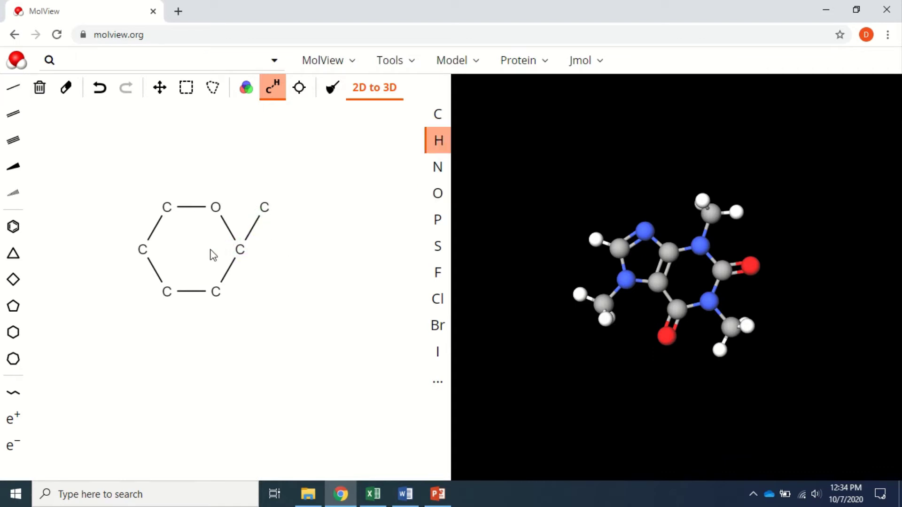
click(265, 208)
click(246, 255)
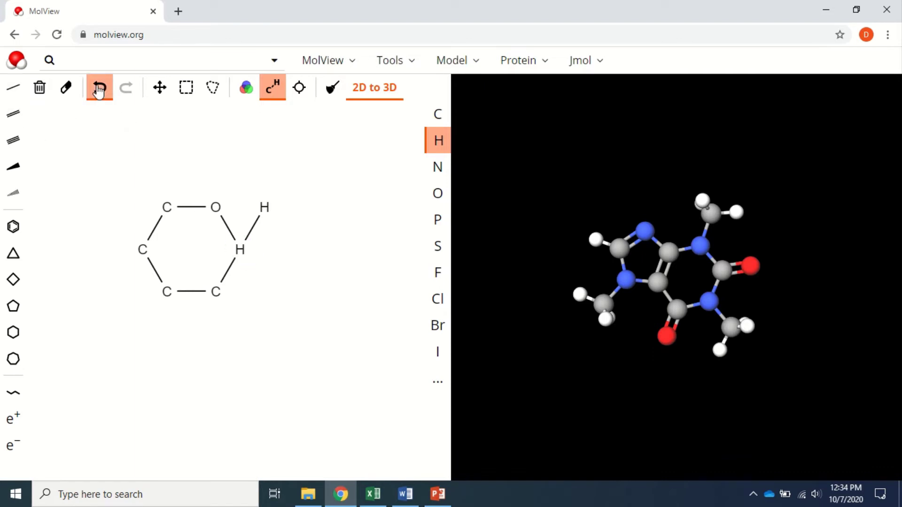
click(96, 93)
Attach an OH group to that carbon and make its C–O bond hashed.
click(19, 87)
click(242, 253)
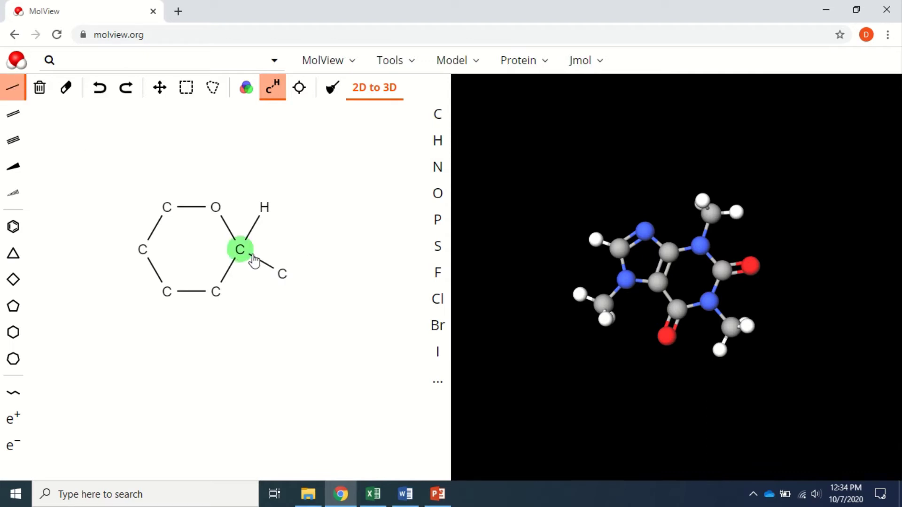
click(438, 193)
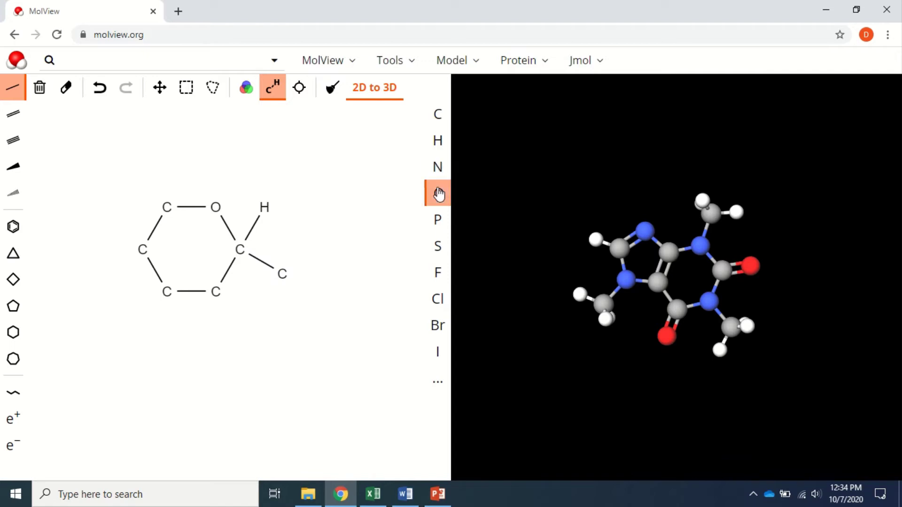
click(283, 272)
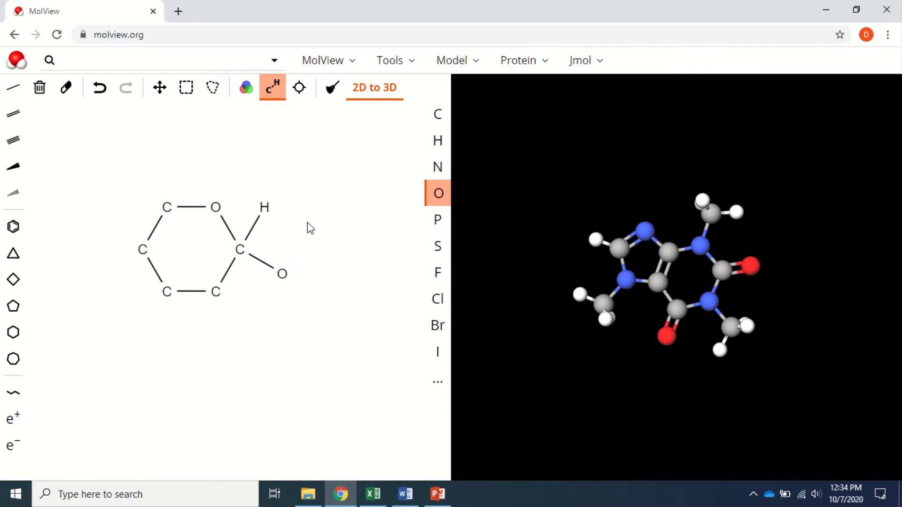
click(12, 86)
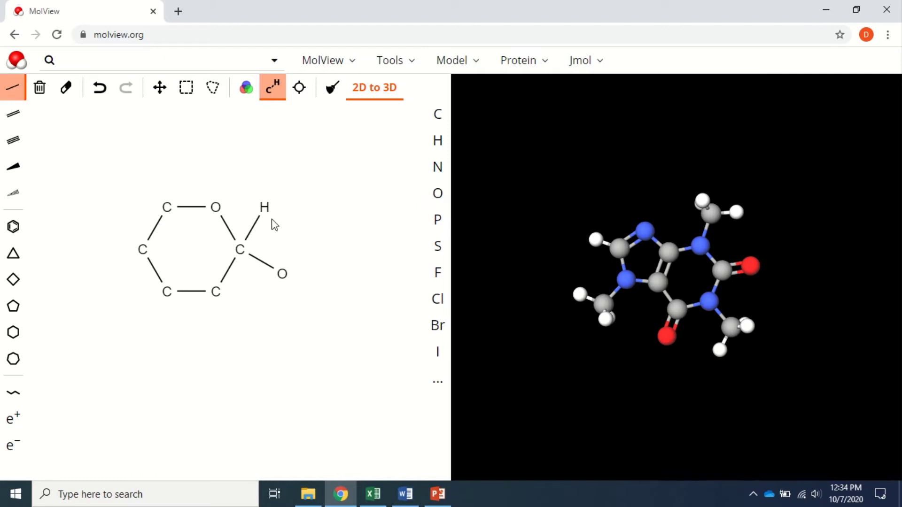
click(284, 273)
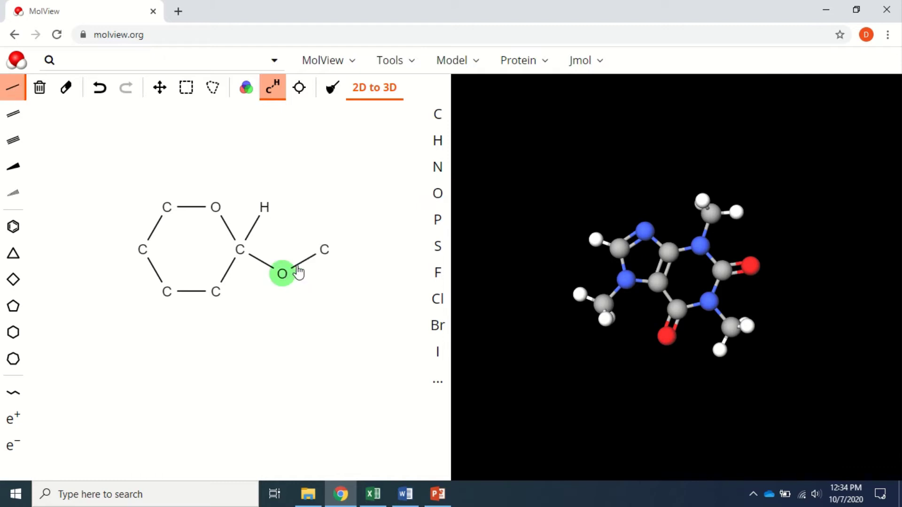
click(443, 150)
click(325, 249)
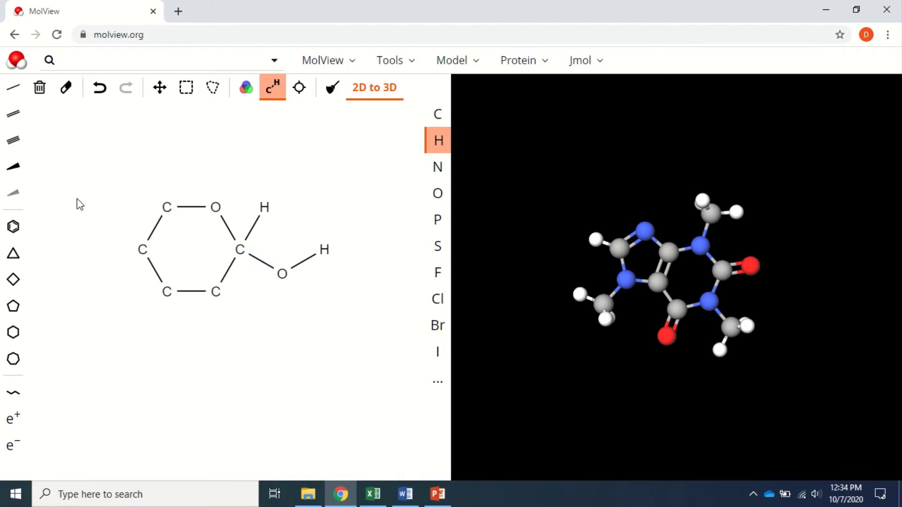
click(18, 193)
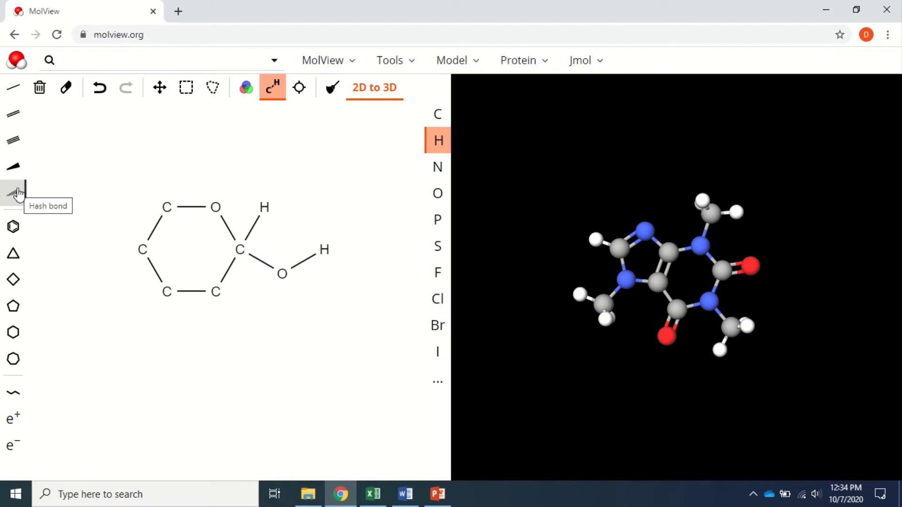
click(18, 193)
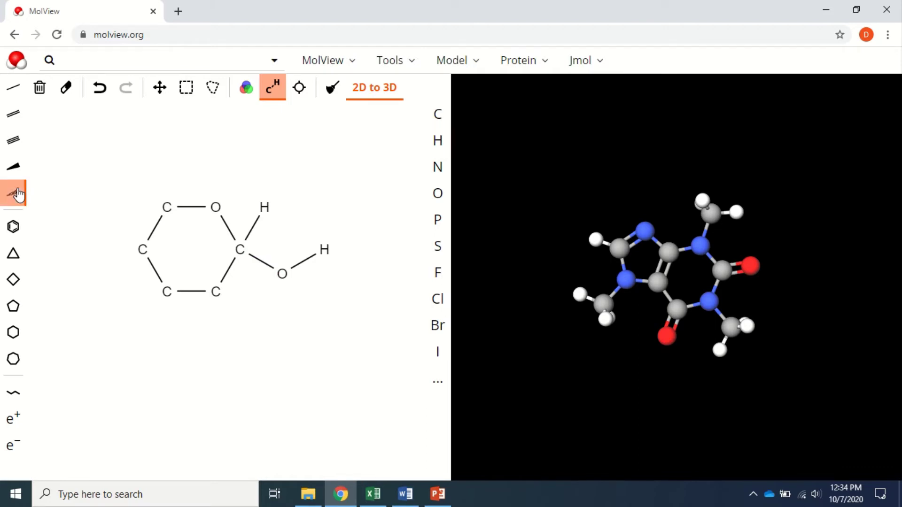
click(255, 261)
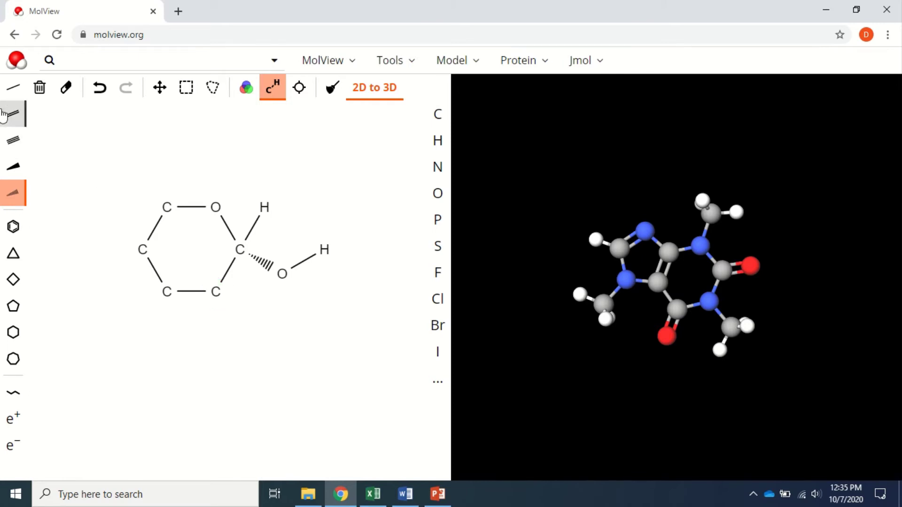
Add a single-bonded H below the lower-right ring carbon, undoing an accidental double bond.
click(15, 88)
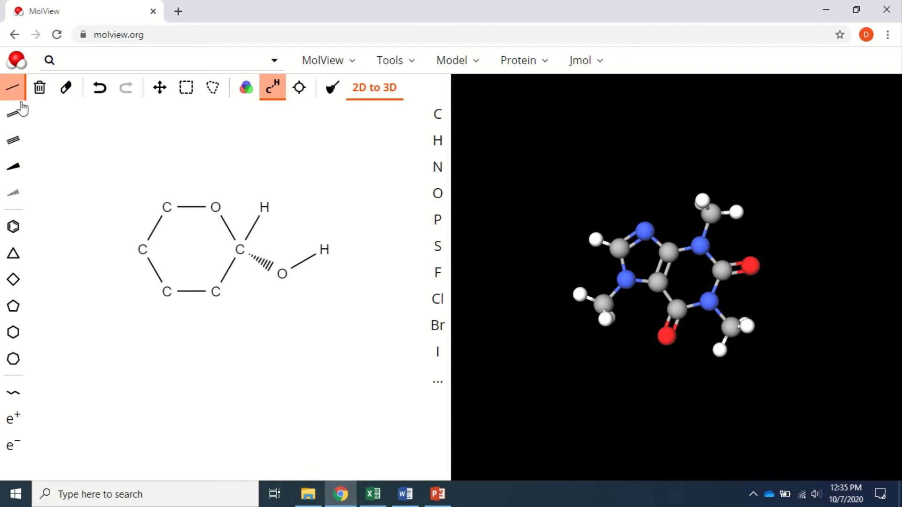
click(215, 305)
click(224, 318)
key(ctrl+z)
click(439, 141)
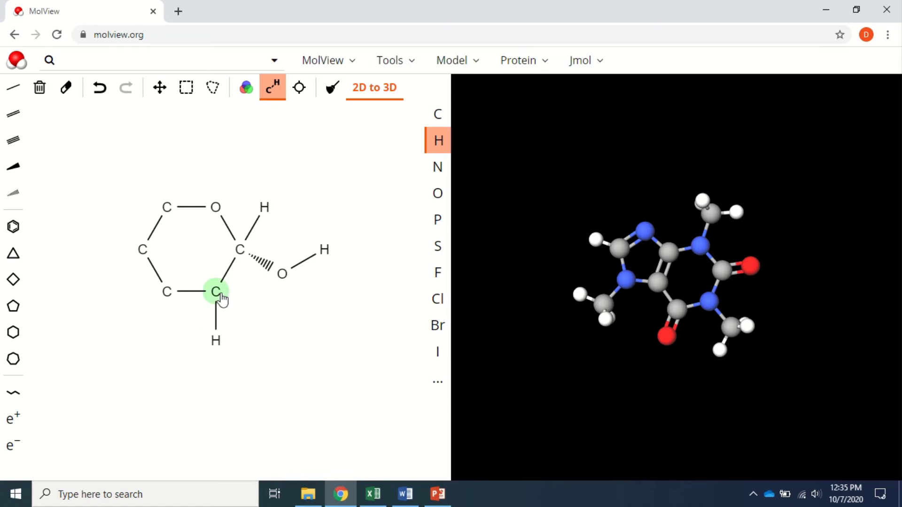
Give the lower-right ring carbon a hashed-bond OH group.
click(21, 200)
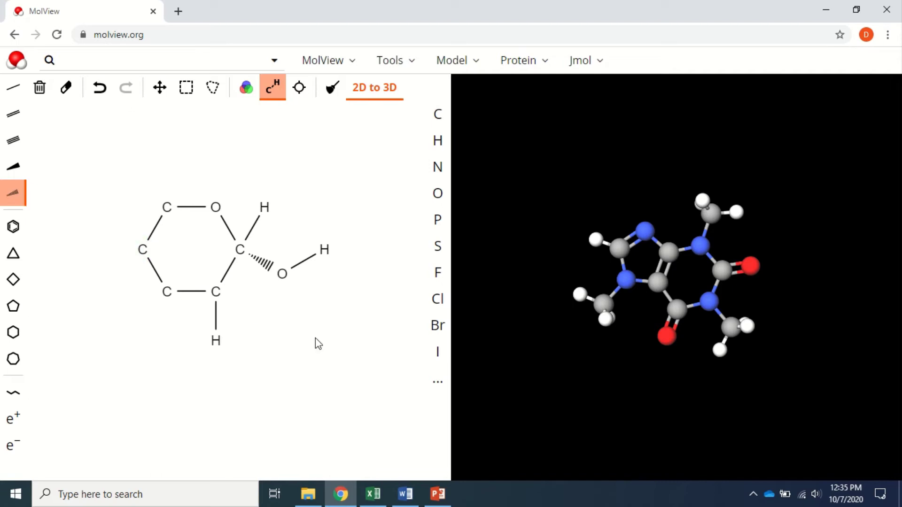
click(221, 296)
click(440, 194)
click(264, 314)
click(10, 91)
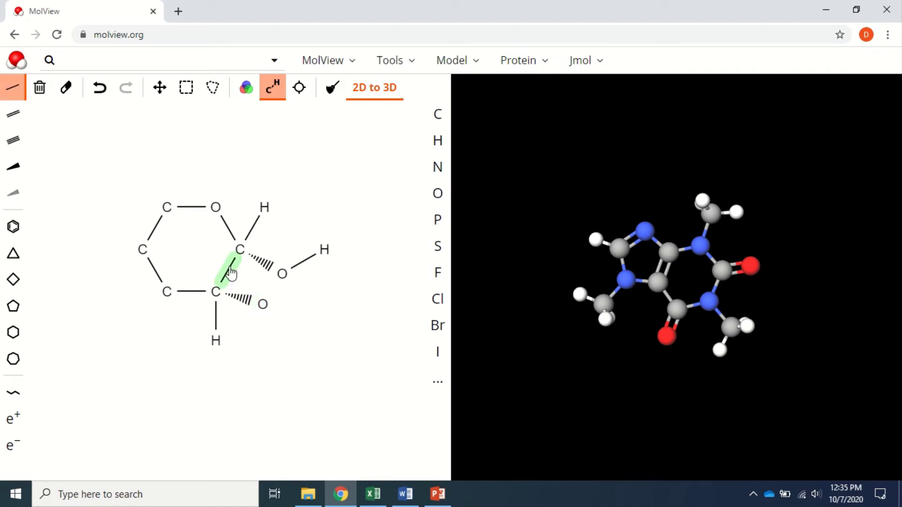
click(271, 318)
click(440, 143)
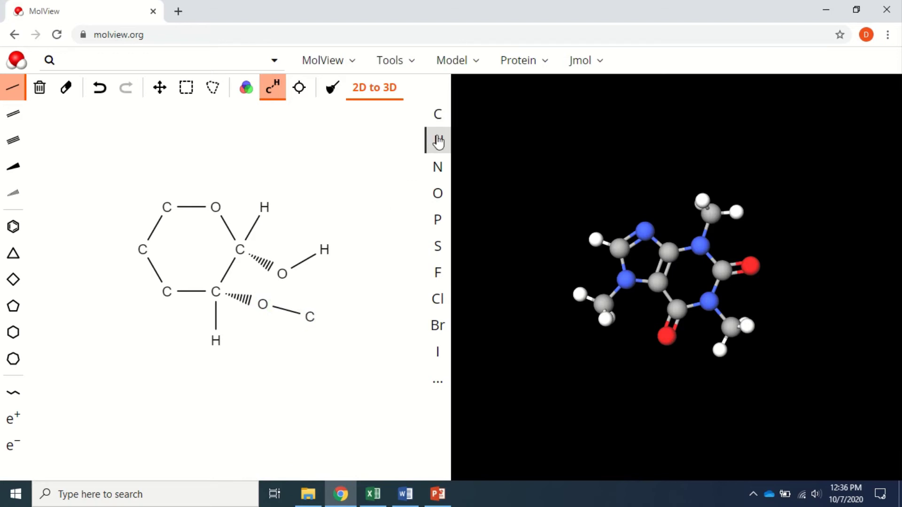
click(431, 149)
click(309, 317)
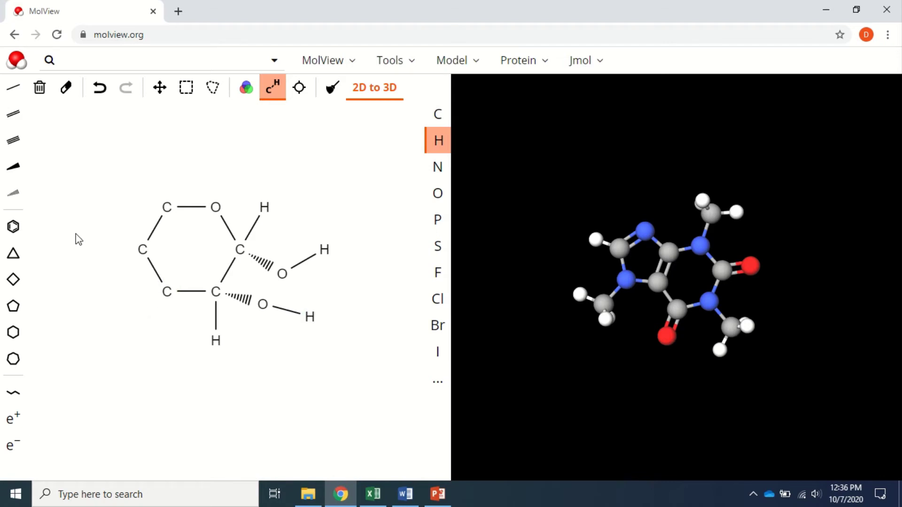
Add a wedged O branch to the lower-left ring carbon and complete it as OH.
click(15, 168)
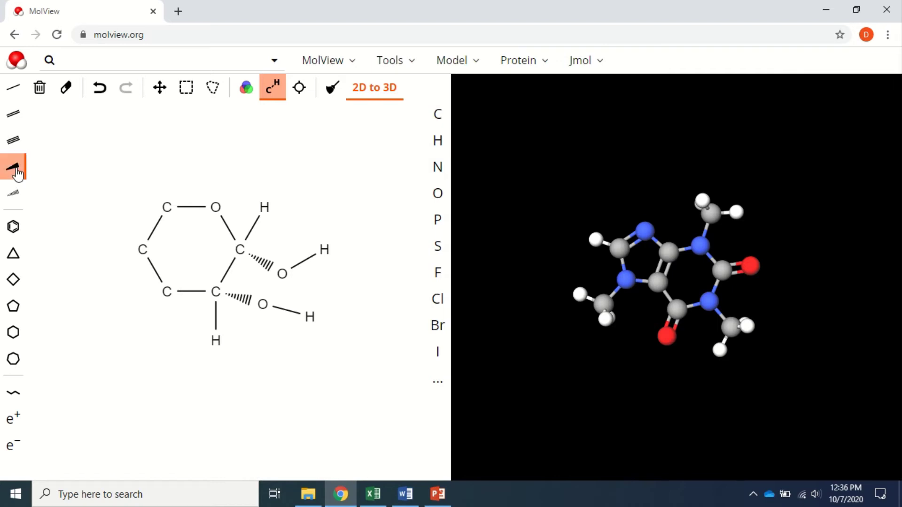
click(166, 304)
click(431, 200)
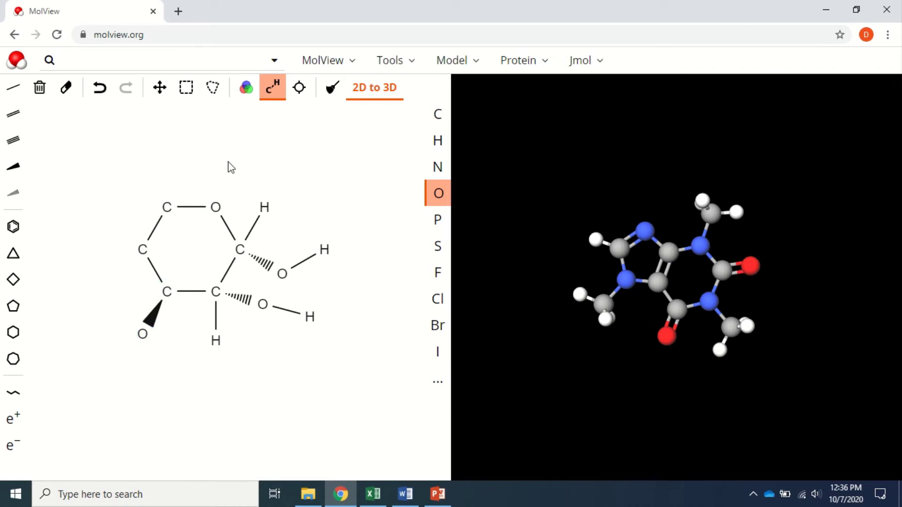
click(13, 88)
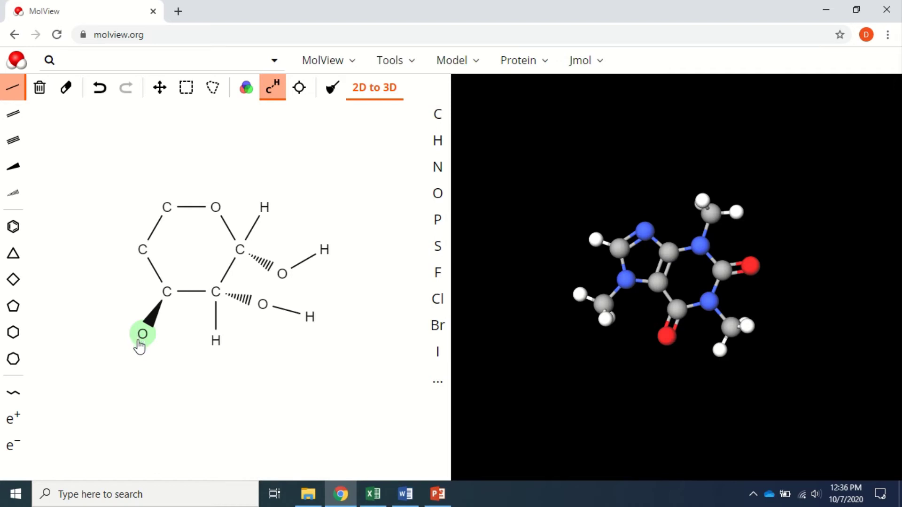
click(141, 335)
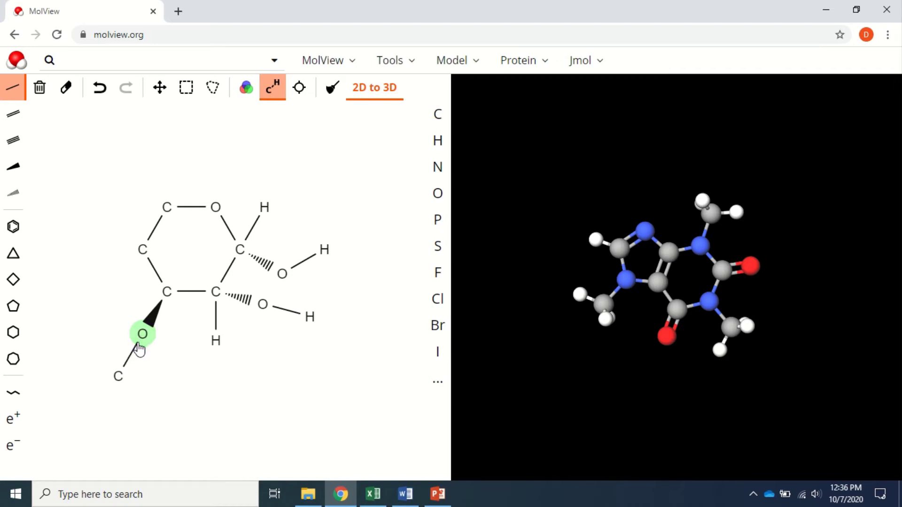
click(436, 149)
click(115, 382)
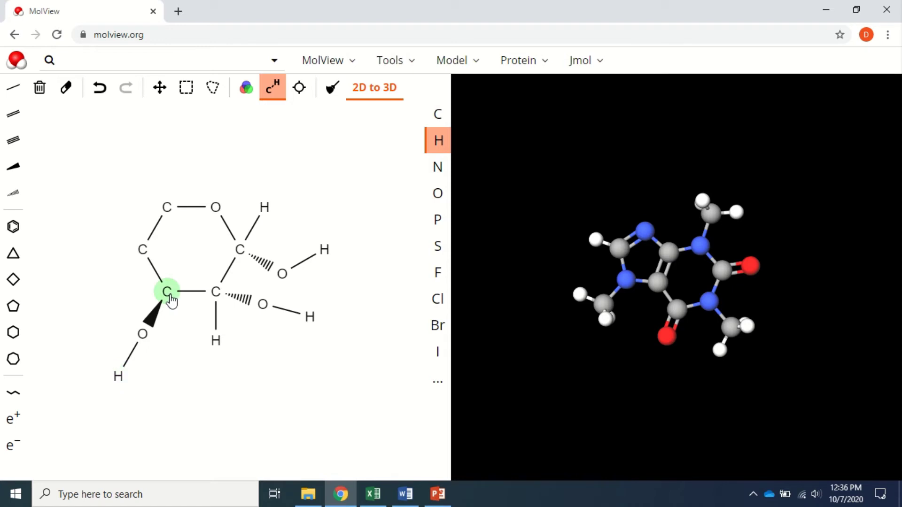
Give the lower-left ring carbon an H on its left side.
drag(171, 301, 144, 301)
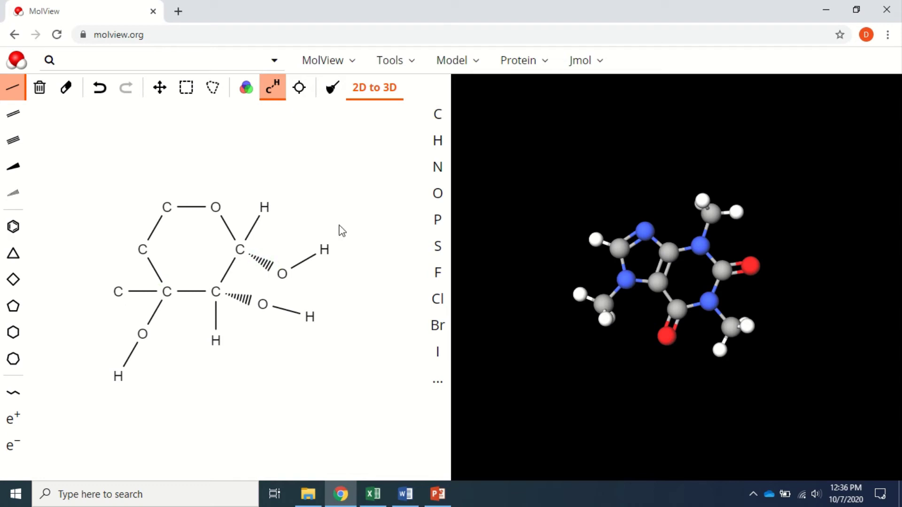
click(438, 145)
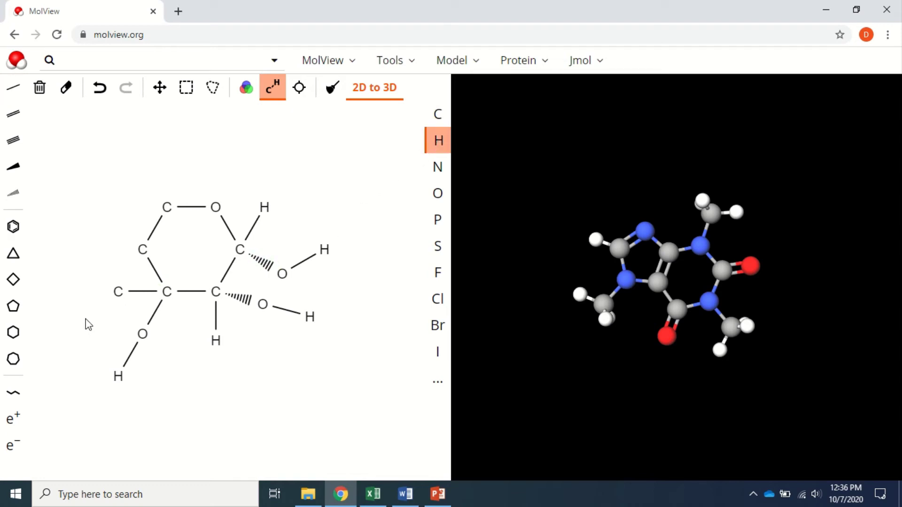
click(118, 291)
Add an H to the upper-left ring carbon and a hashed-bond OH on the left carbon.
click(141, 250)
click(13, 193)
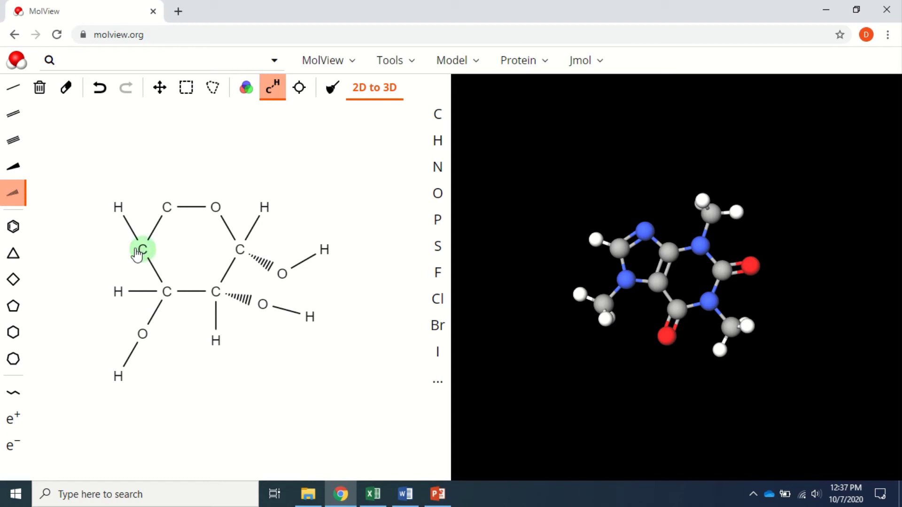
drag(136, 253, 125, 257)
click(438, 193)
click(94, 251)
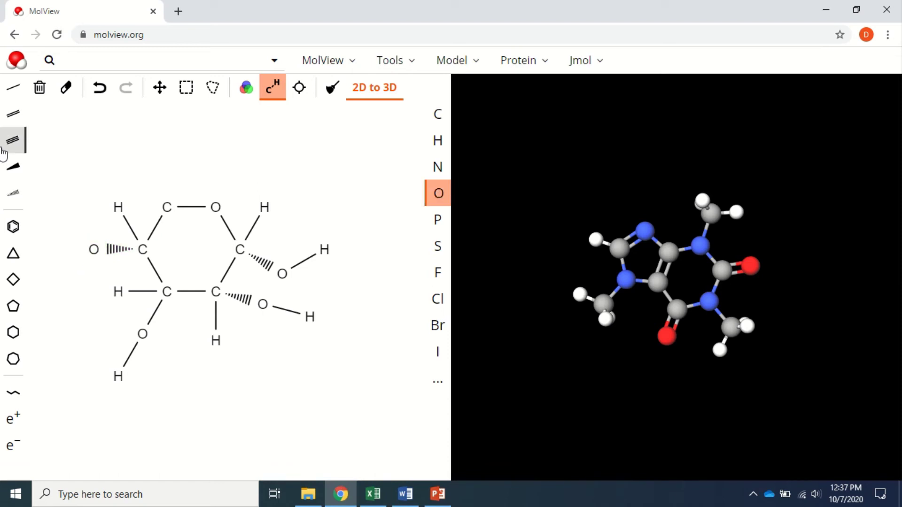
click(7, 96)
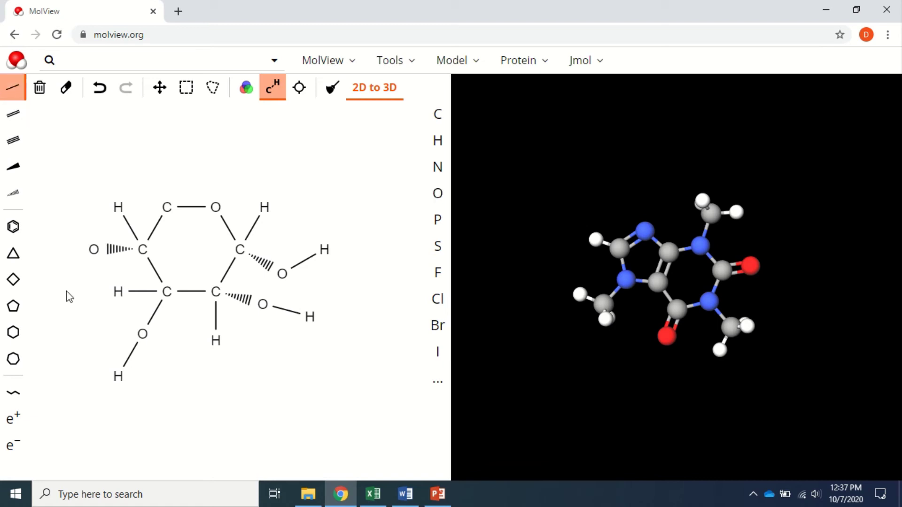
click(89, 254)
click(433, 140)
click(45, 250)
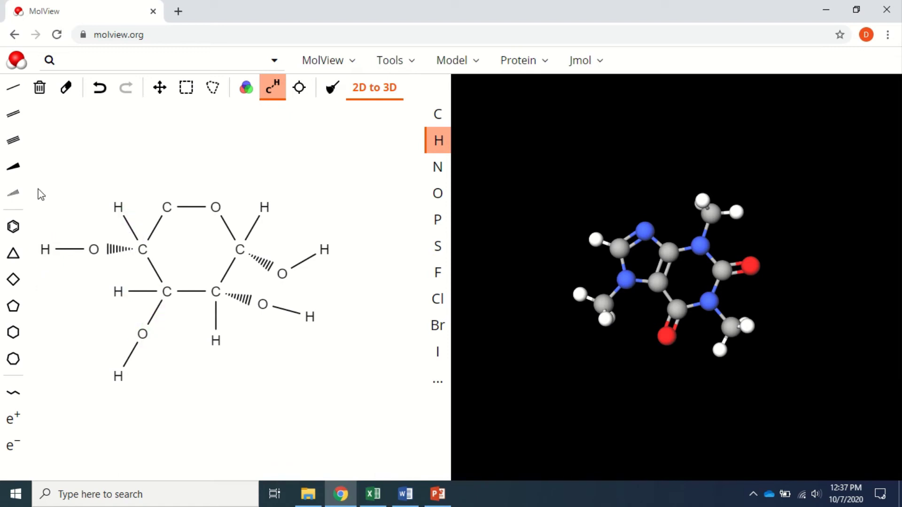
Make the lower-left C–O bond a solid wedge.
click(15, 174)
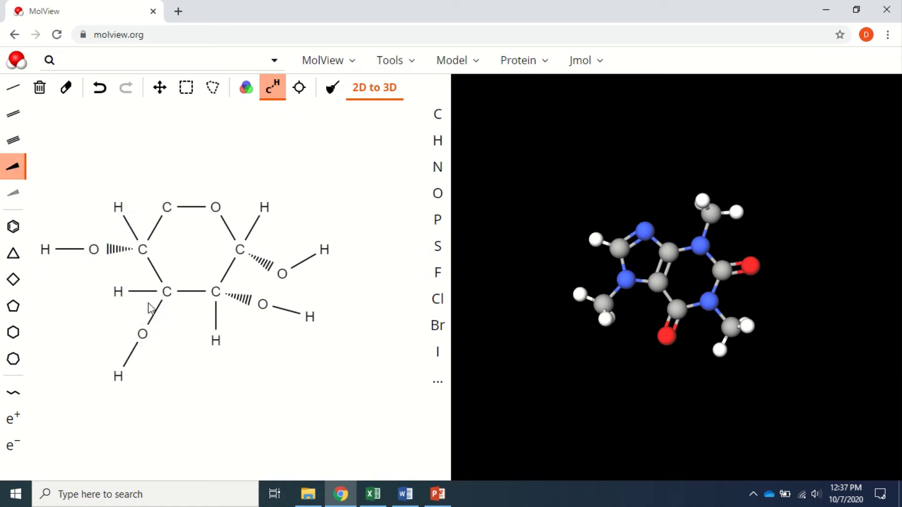
click(156, 318)
click(14, 193)
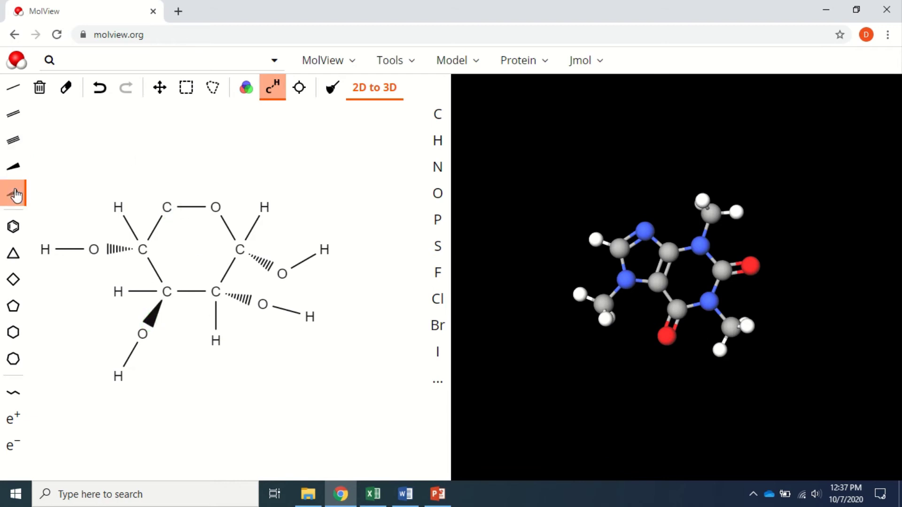
Add a hashed-bonded carbon above the upper-left ring carbon and show all explicit C and H labels.
click(167, 207)
click(277, 92)
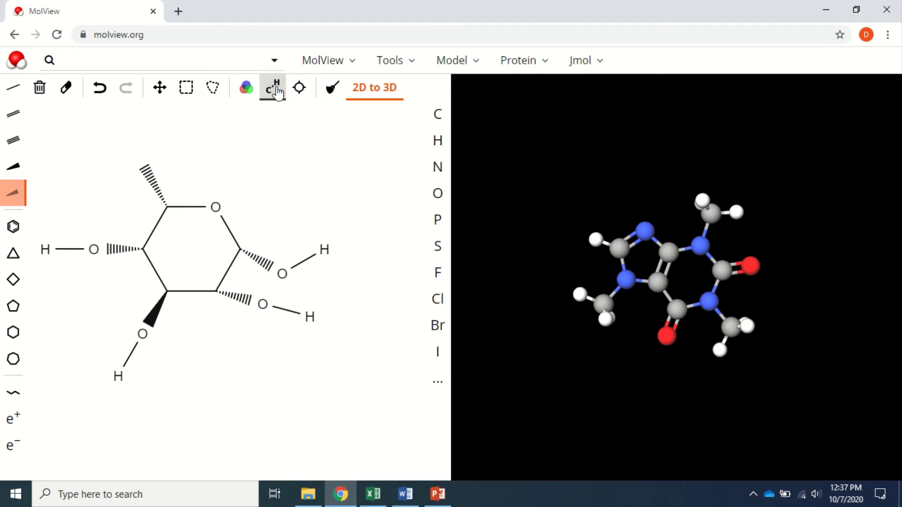
click(278, 93)
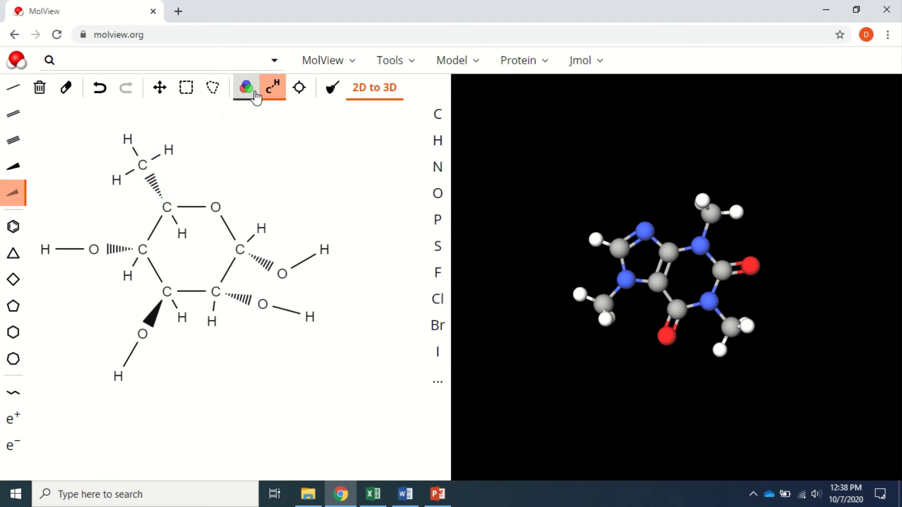
Make the top methyl bond a solid wedge and turn the methyl into CH2OH.
click(19, 173)
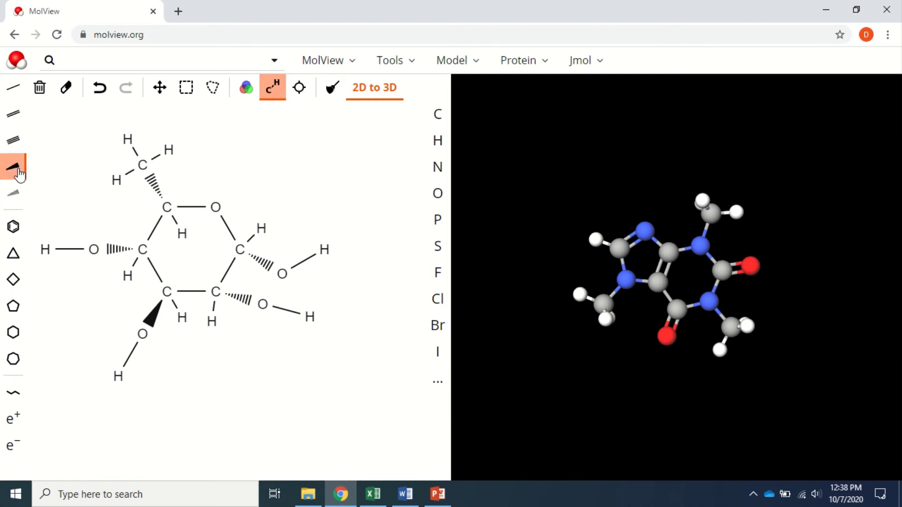
click(157, 193)
click(441, 206)
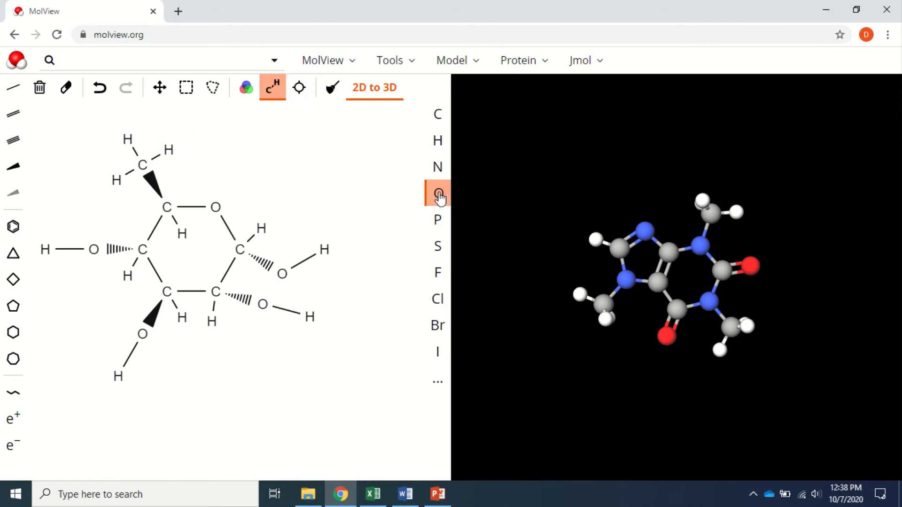
click(169, 150)
click(13, 88)
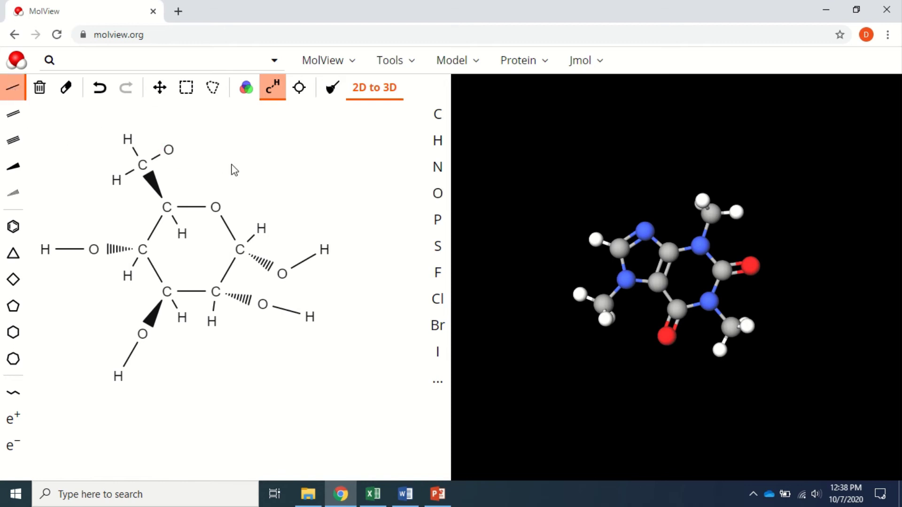
click(169, 150)
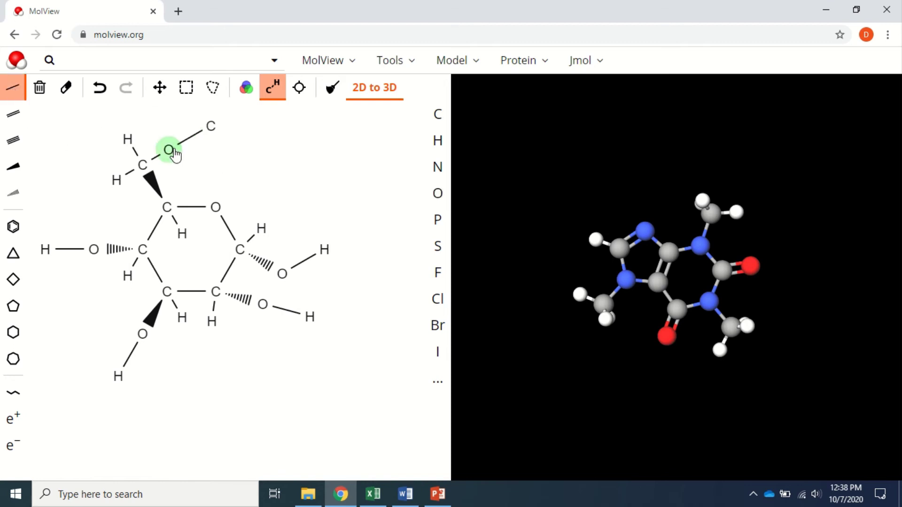
click(433, 149)
click(211, 126)
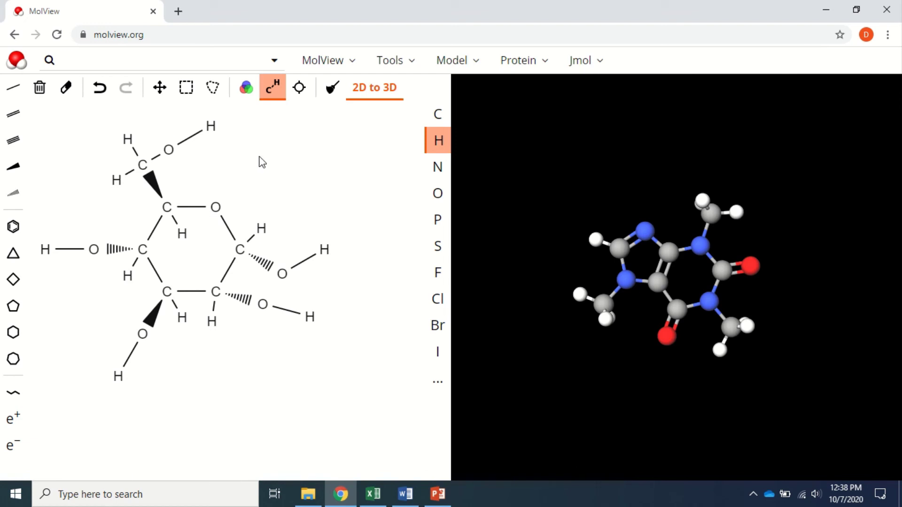
Clean the sketch layout, then reapply the CH2OH solid wedge with its direction reversed.
click(335, 98)
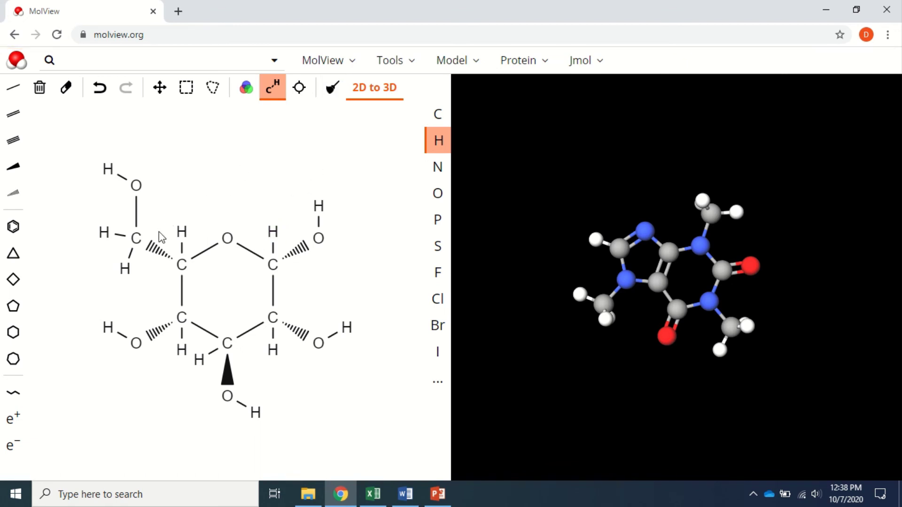
click(13, 166)
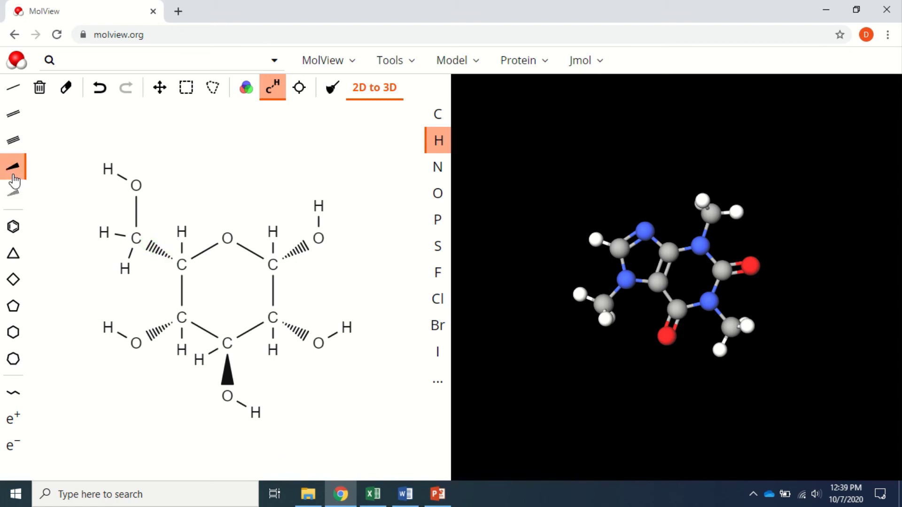
click(158, 250)
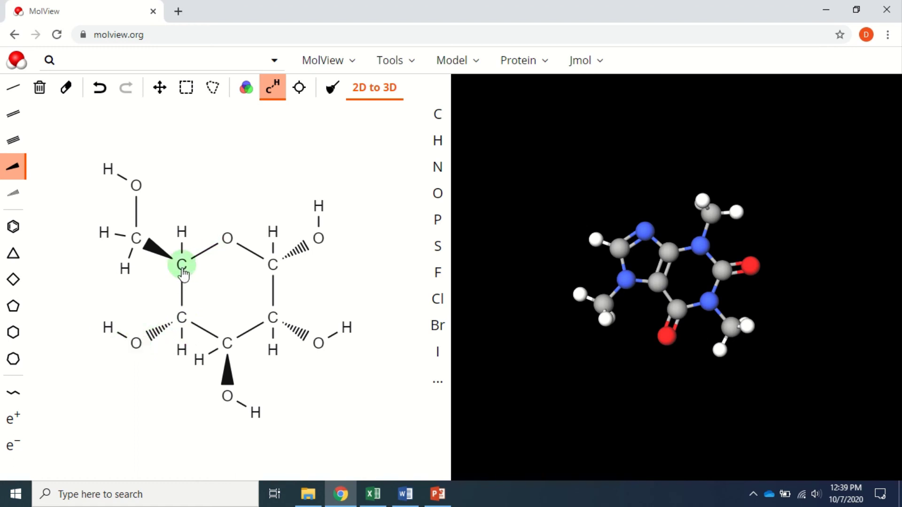
click(156, 249)
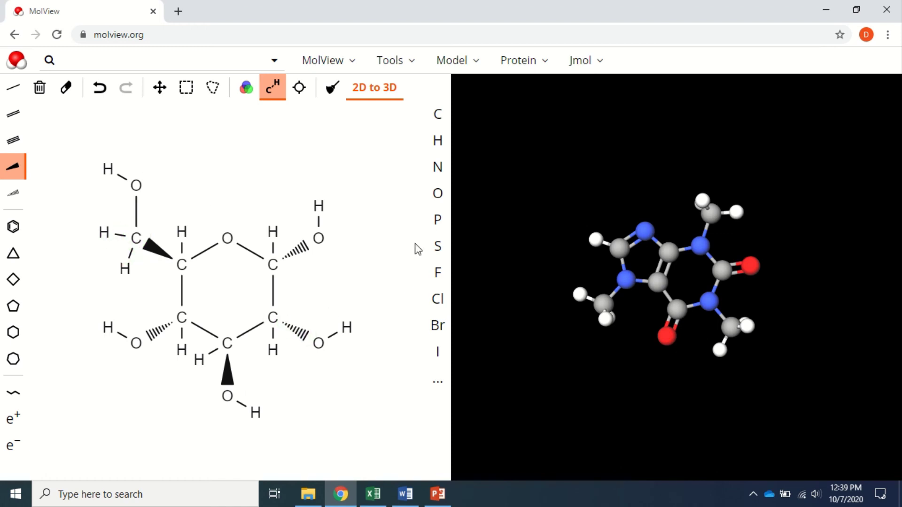
Convert the glucose sketch to a 3D ball-and-stick model and rotate it for a clearer view.
click(370, 100)
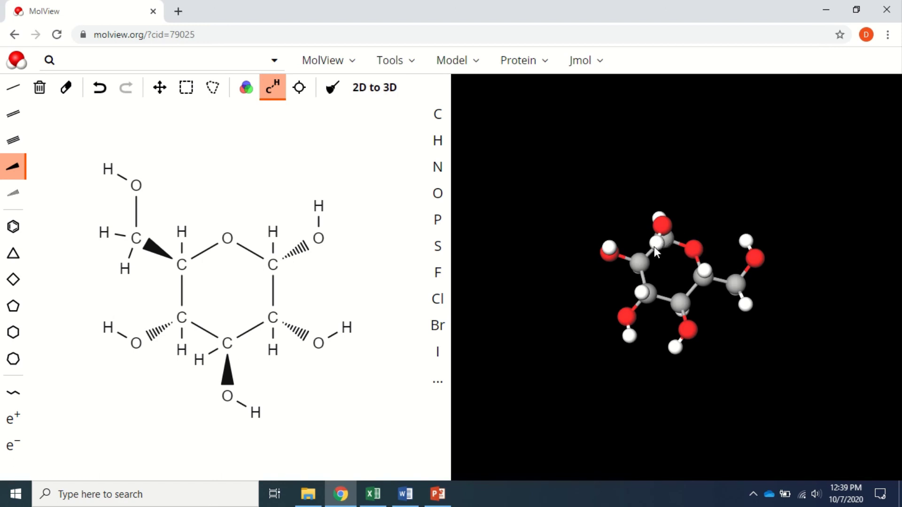
drag(652, 248, 712, 263)
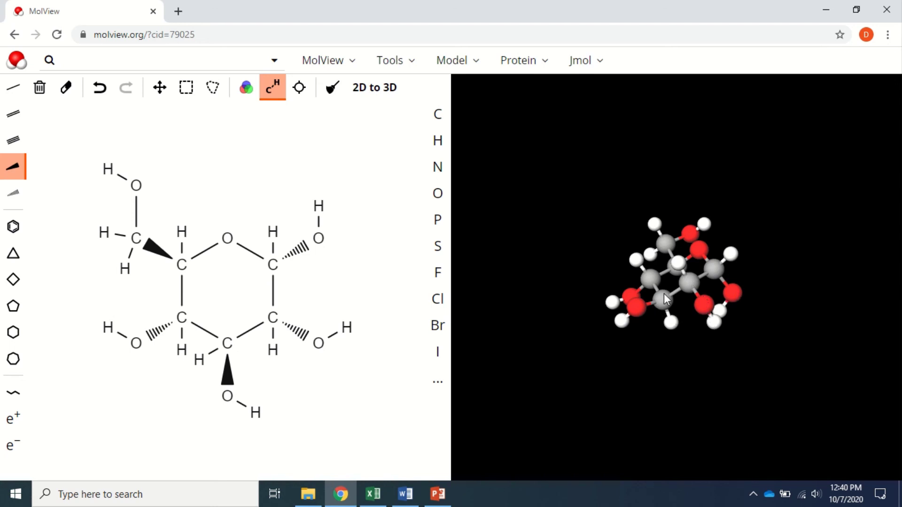
drag(665, 294, 687, 289)
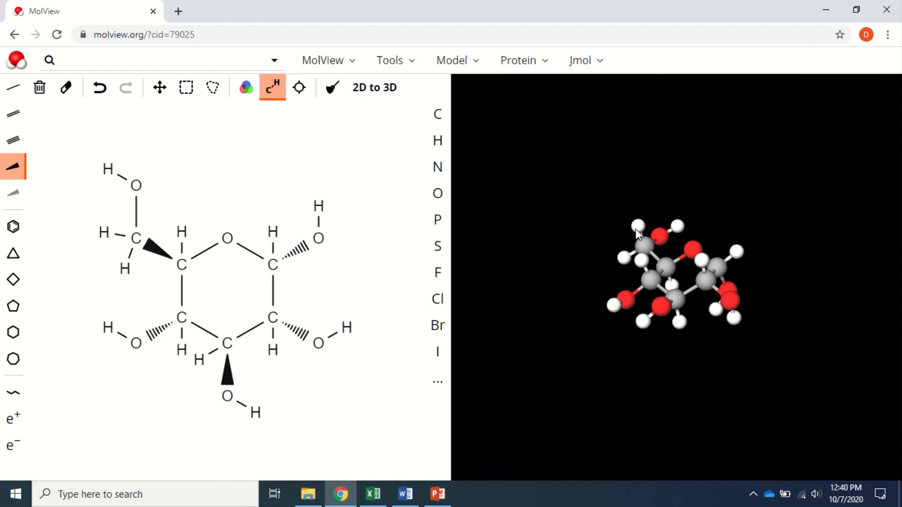
drag(716, 214, 731, 217)
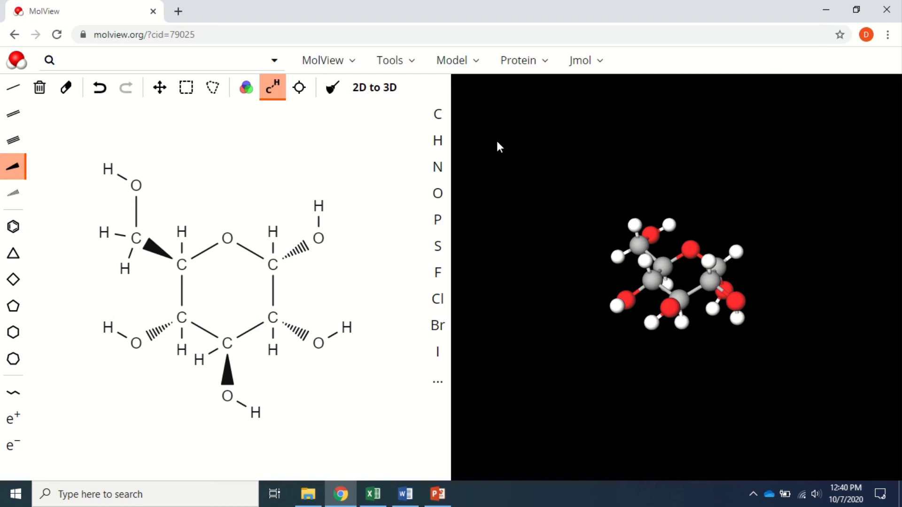
Export the glucose structural formula as a PNG image from the Tools menu.
click(411, 68)
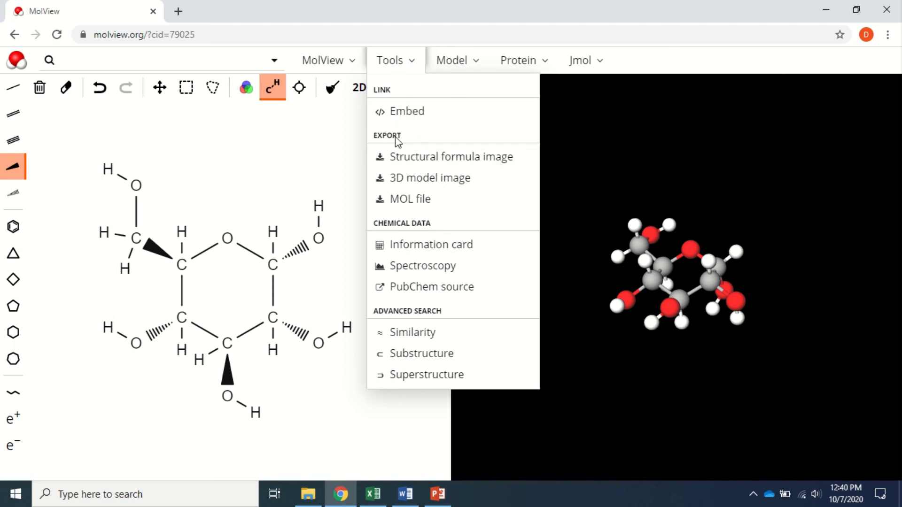
click(418, 158)
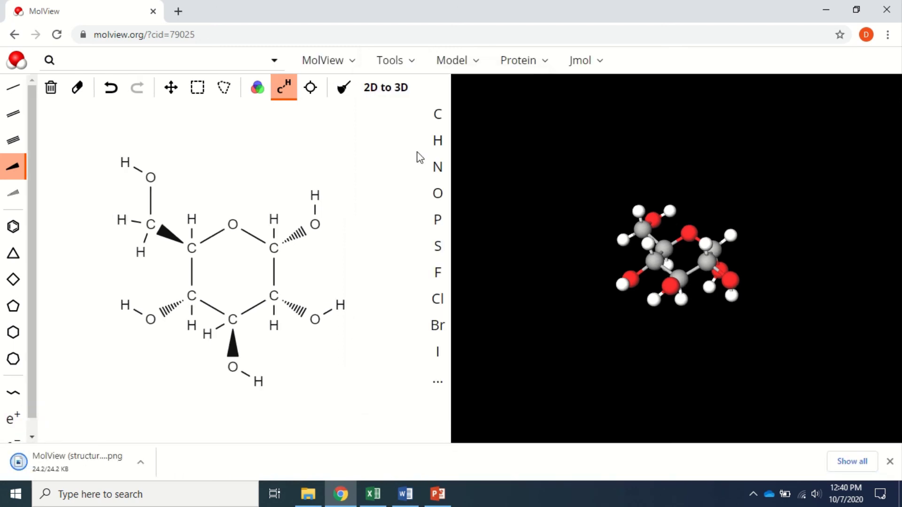
Open the downloaded glucose structural formula PNG in Windows Photos.
click(58, 463)
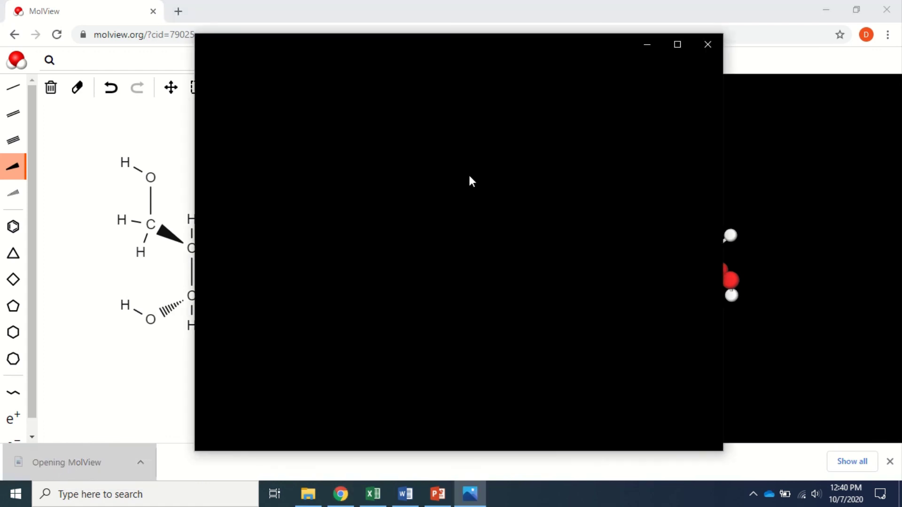